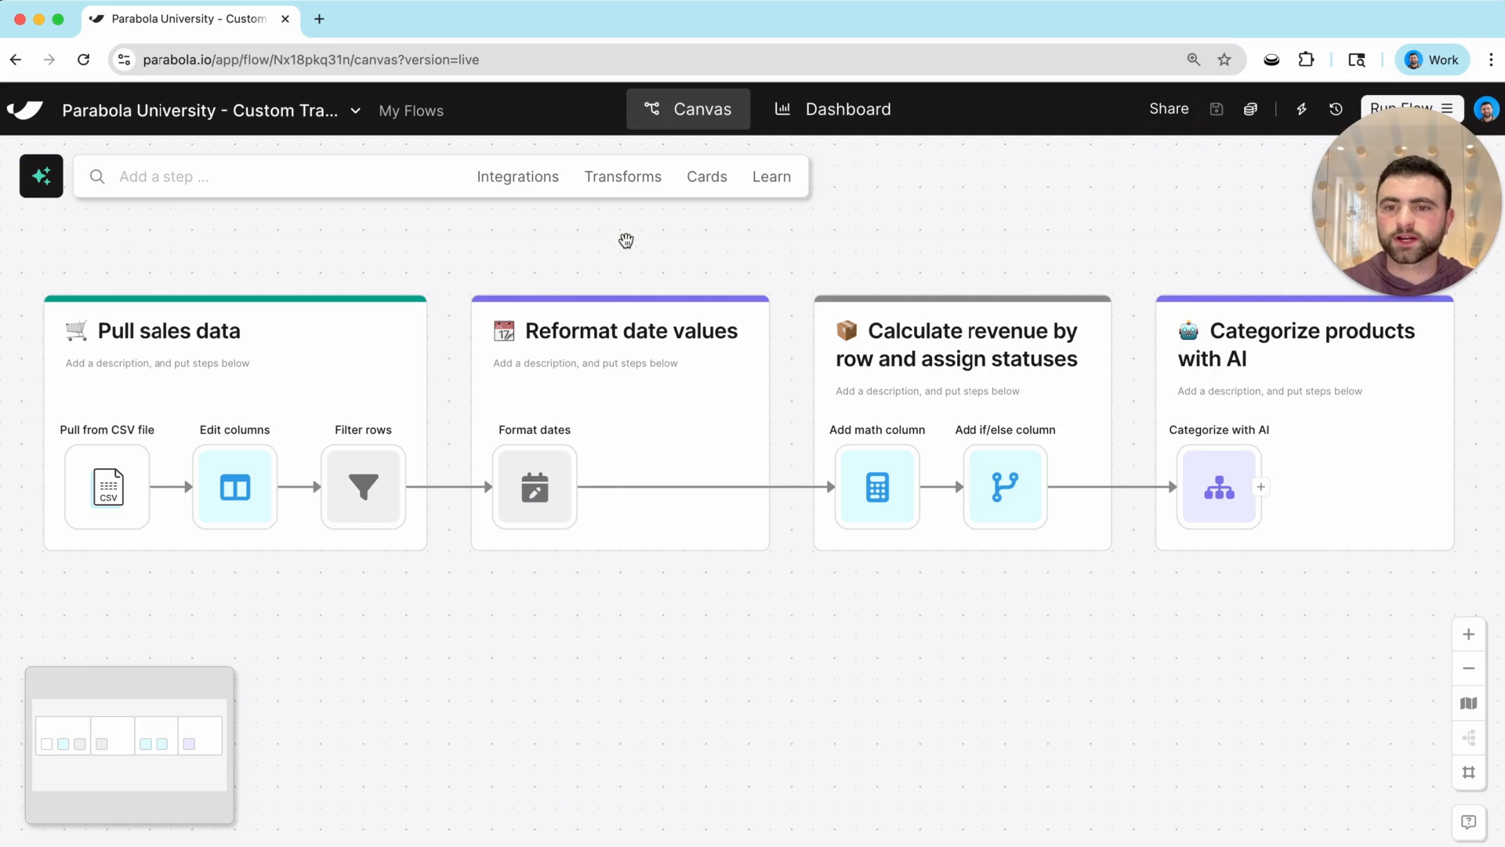
Open the Transforms dropdown from the flow's search bar.
left_click(624, 176)
Drop a Custom transform into the Calculate revenue card, connect Format dates to it, and open it.
left_click_drag(198, 274, 877, 603)
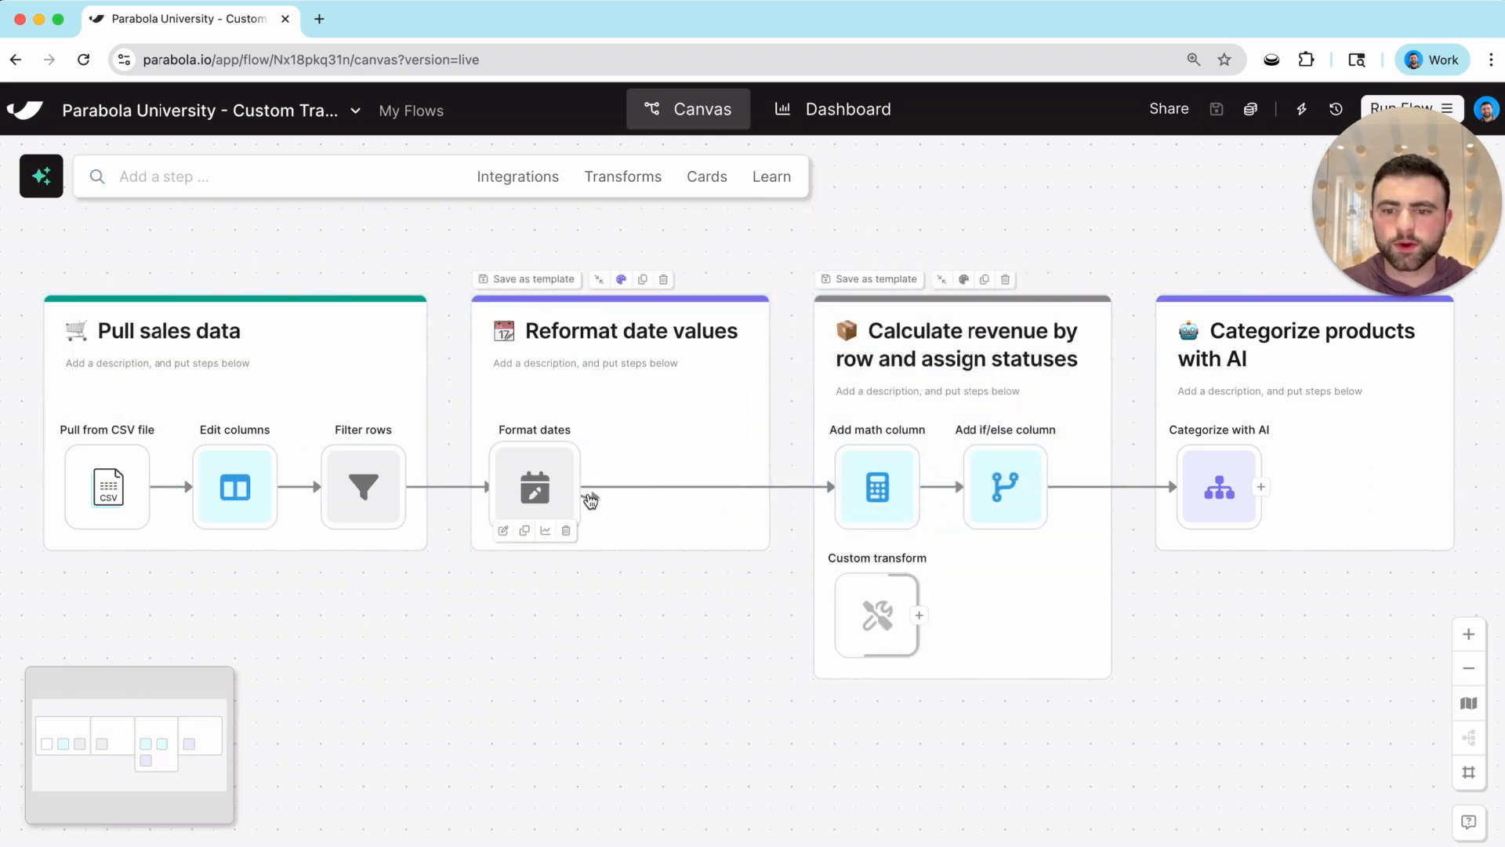
left_click_drag(588, 496, 877, 613)
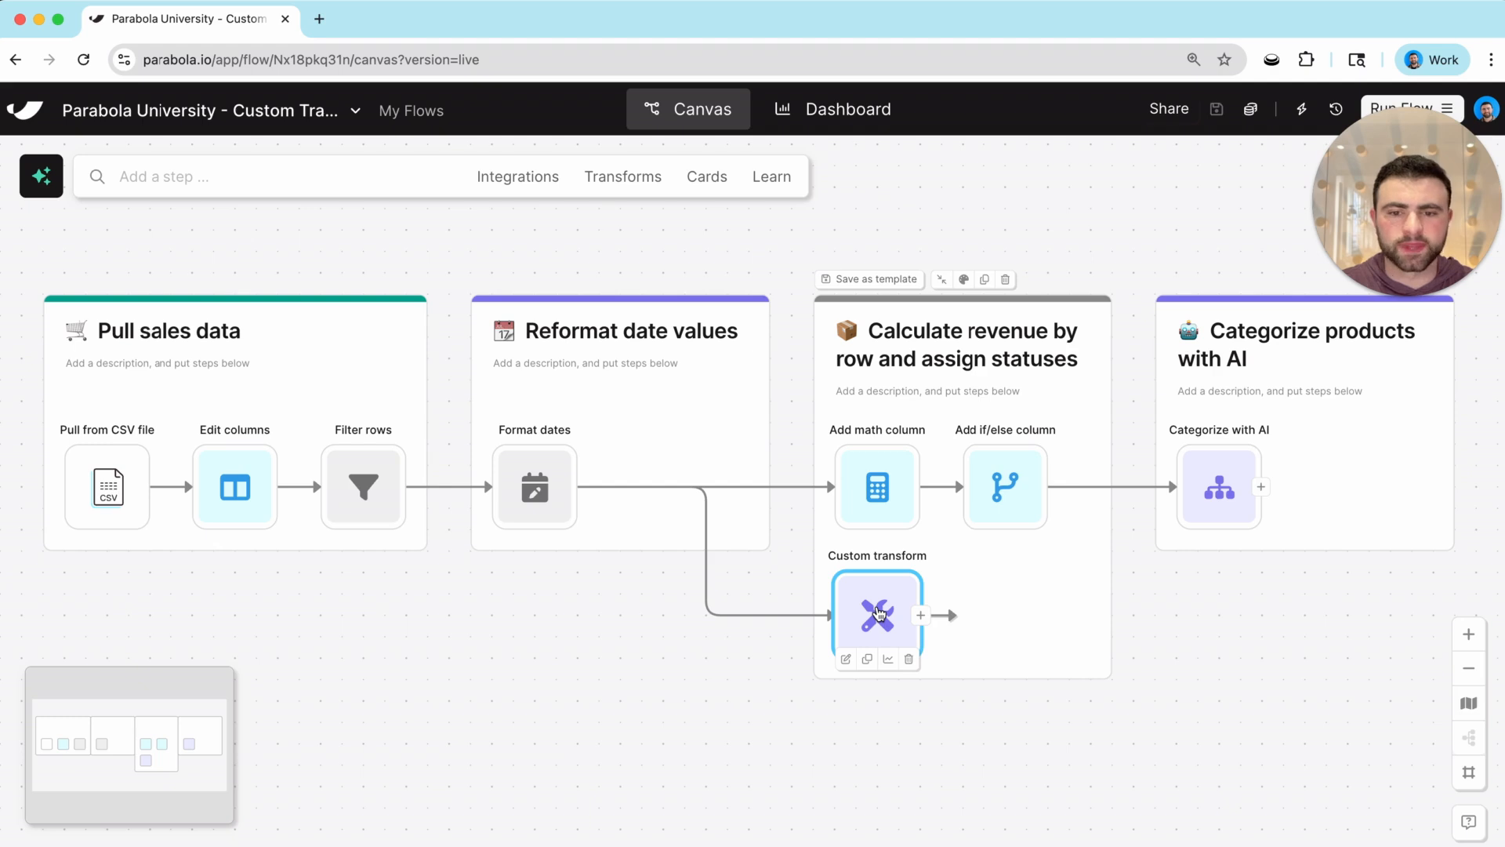
left_click(877, 613)
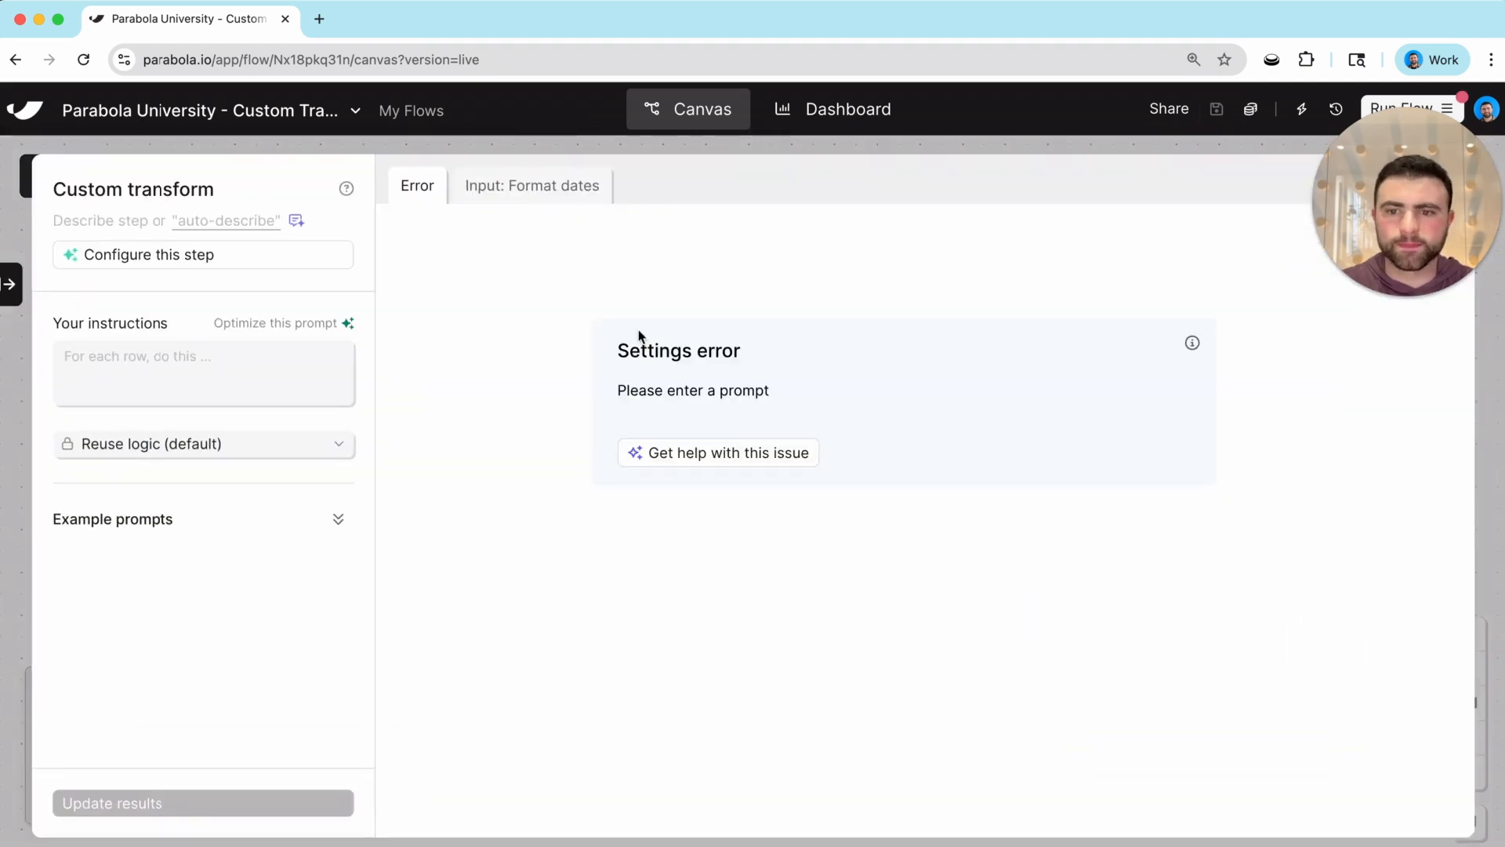
left_click(212, 353)
Paste 'Calculate revenue as currency' as the instruction, update results, and view the incoming data.
type("Calculate revenue as currency")
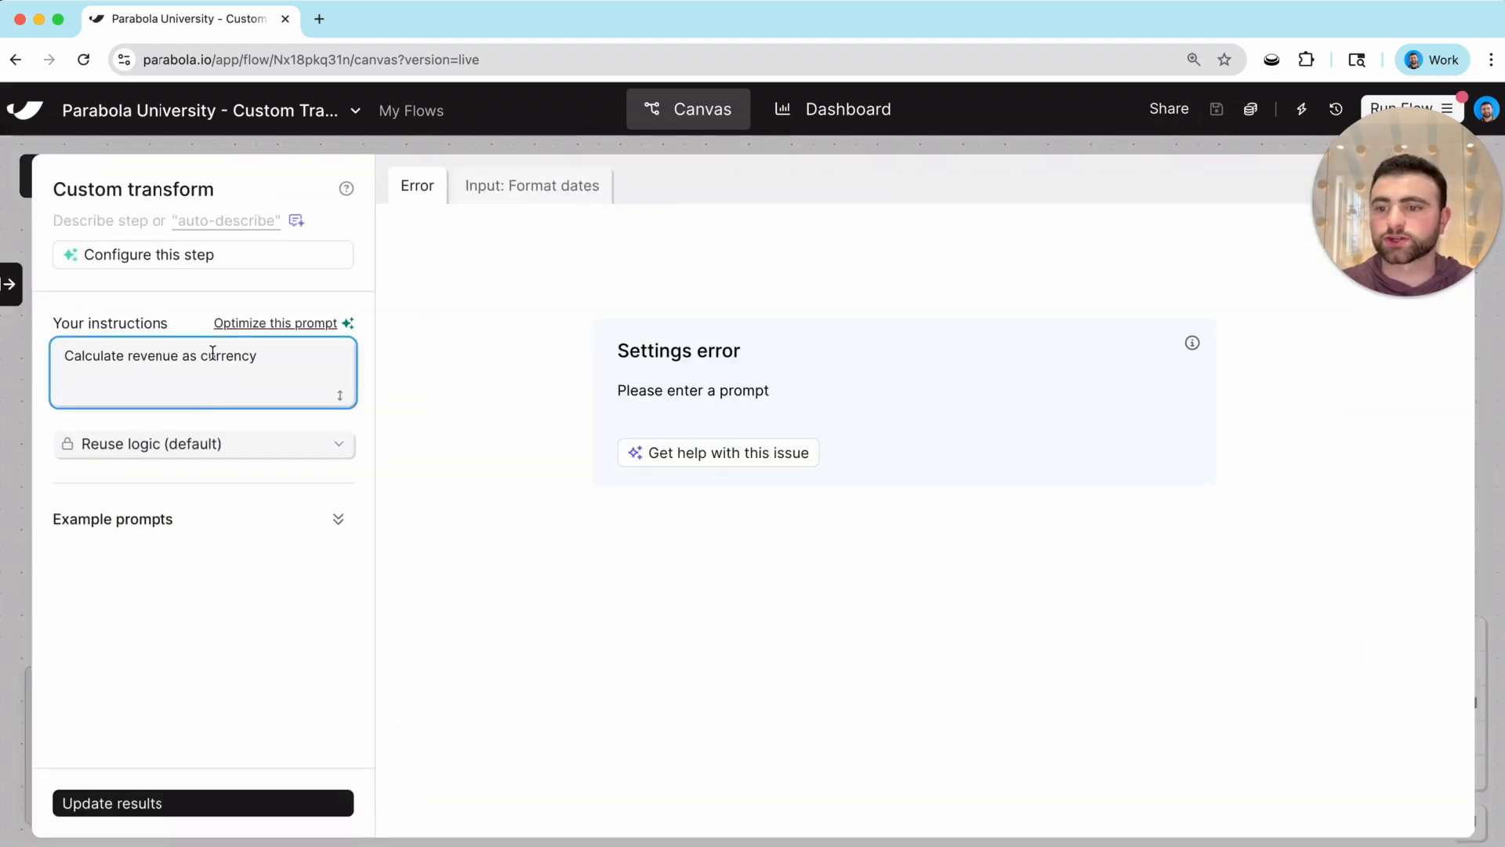
left_click(224, 802)
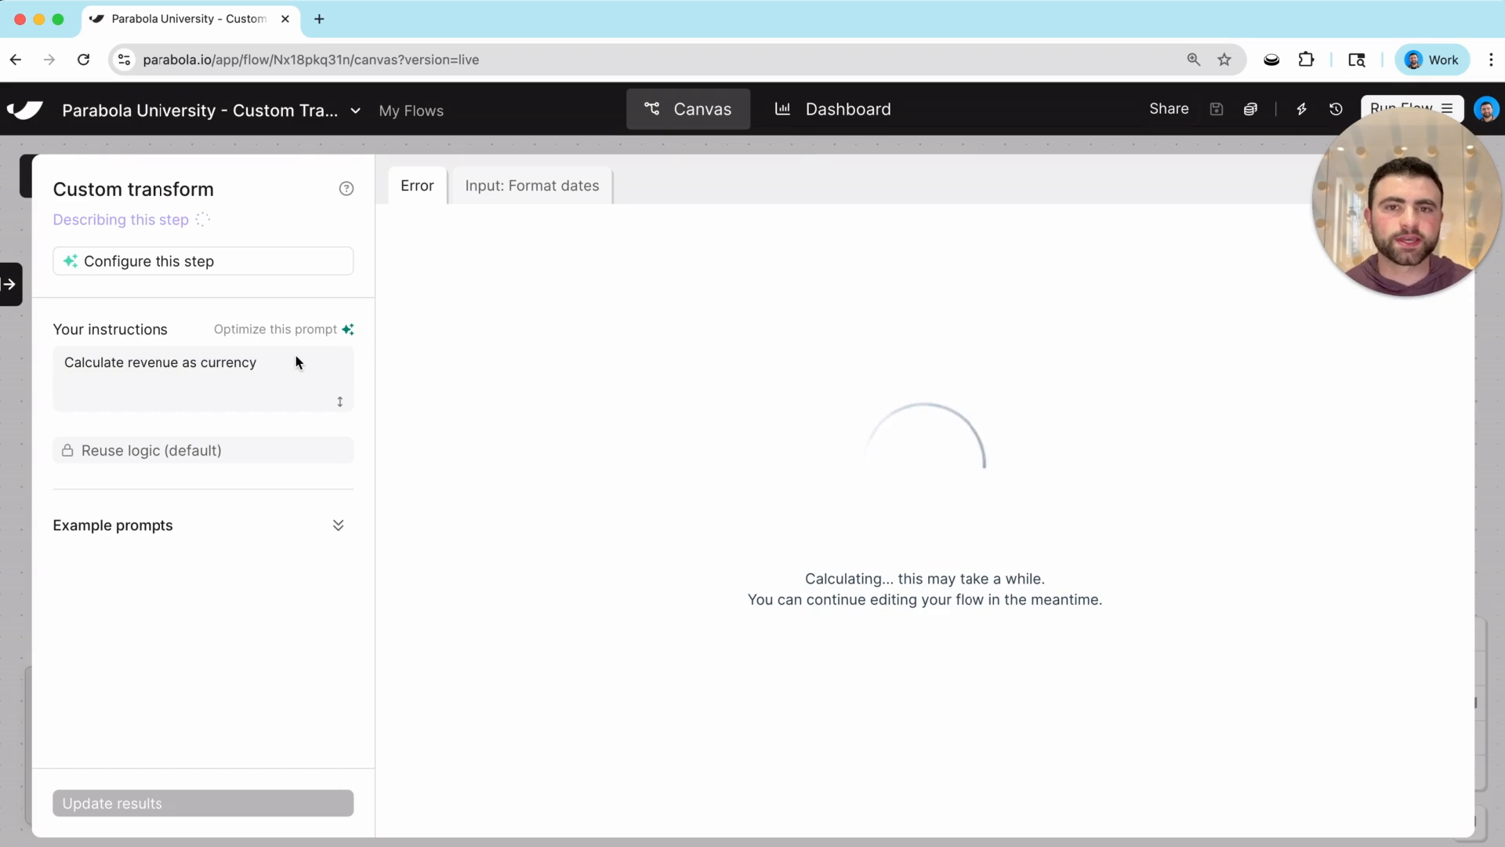
left_click(576, 194)
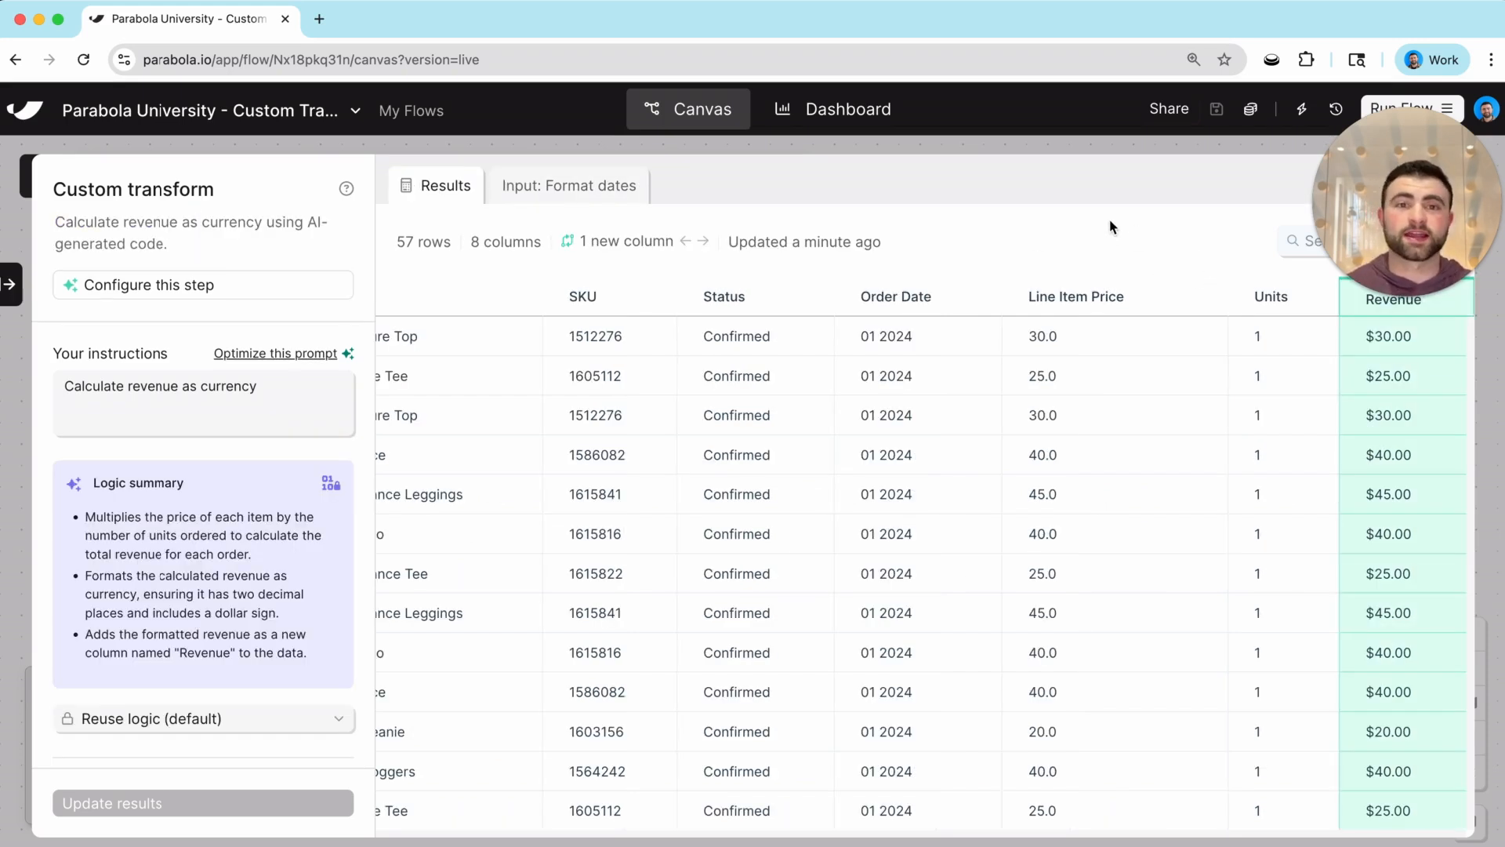
Review the Logic summary and let the AI optimize the prompt into a detailed Revenue calculation.
triple_click(202, 483)
left_click(202, 484)
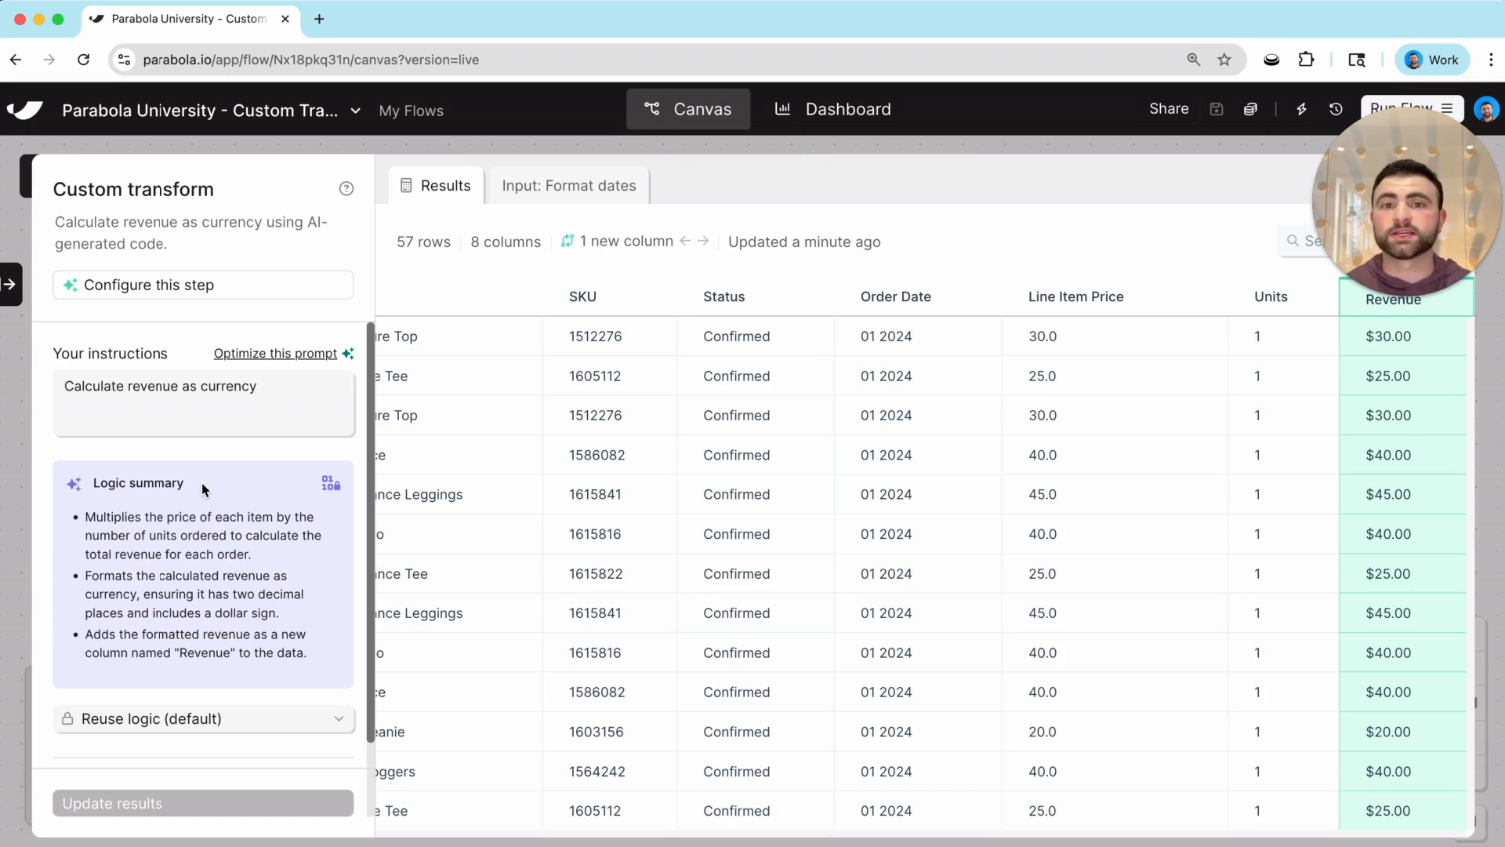
left_click(251, 354)
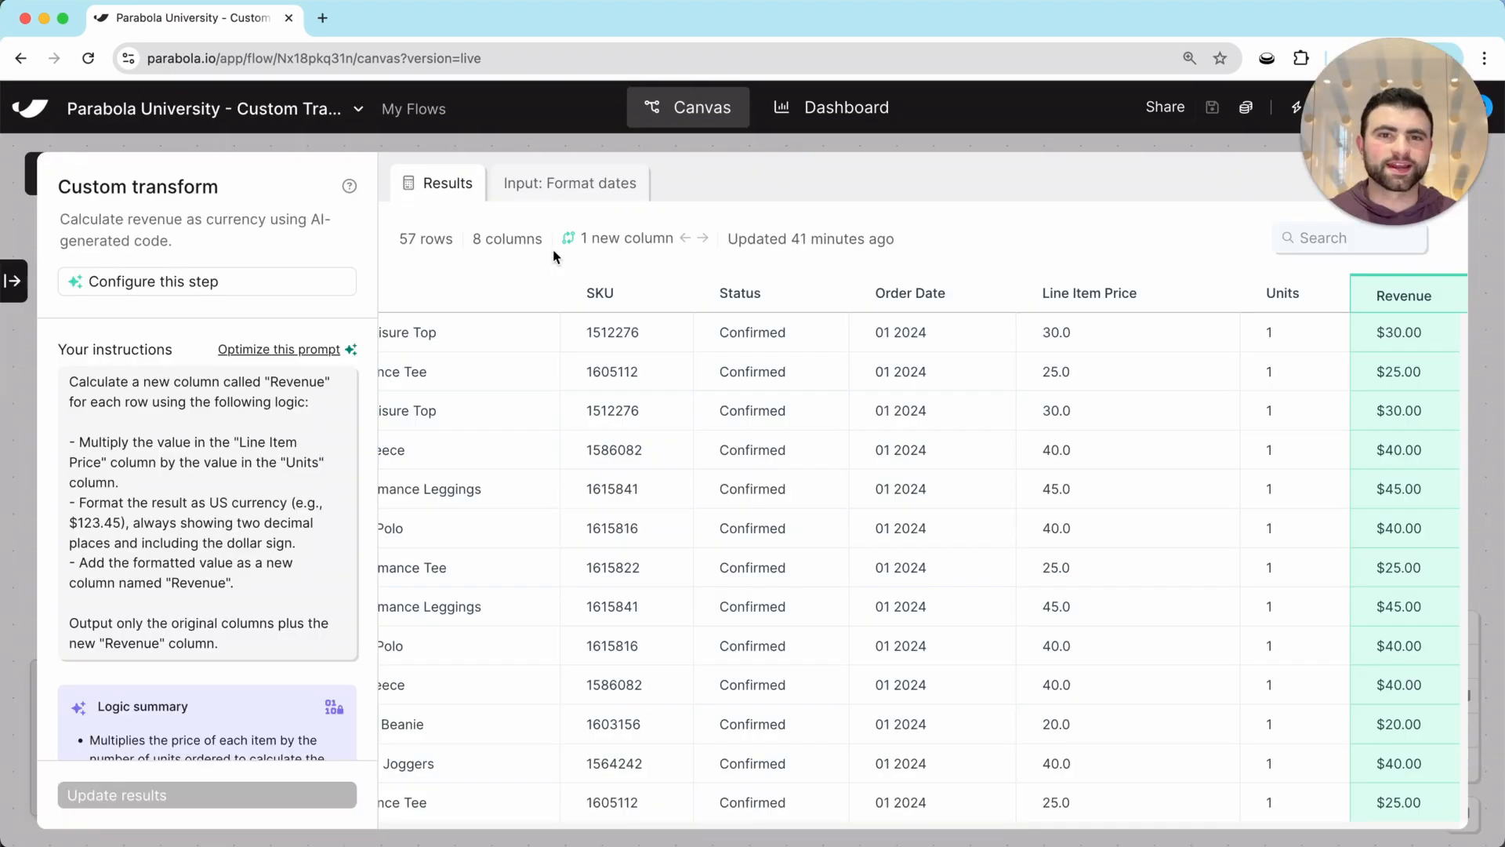
Scroll the settings panel and view the Reuse logic options before leaving the step.
scroll(172, 612, "down", 5)
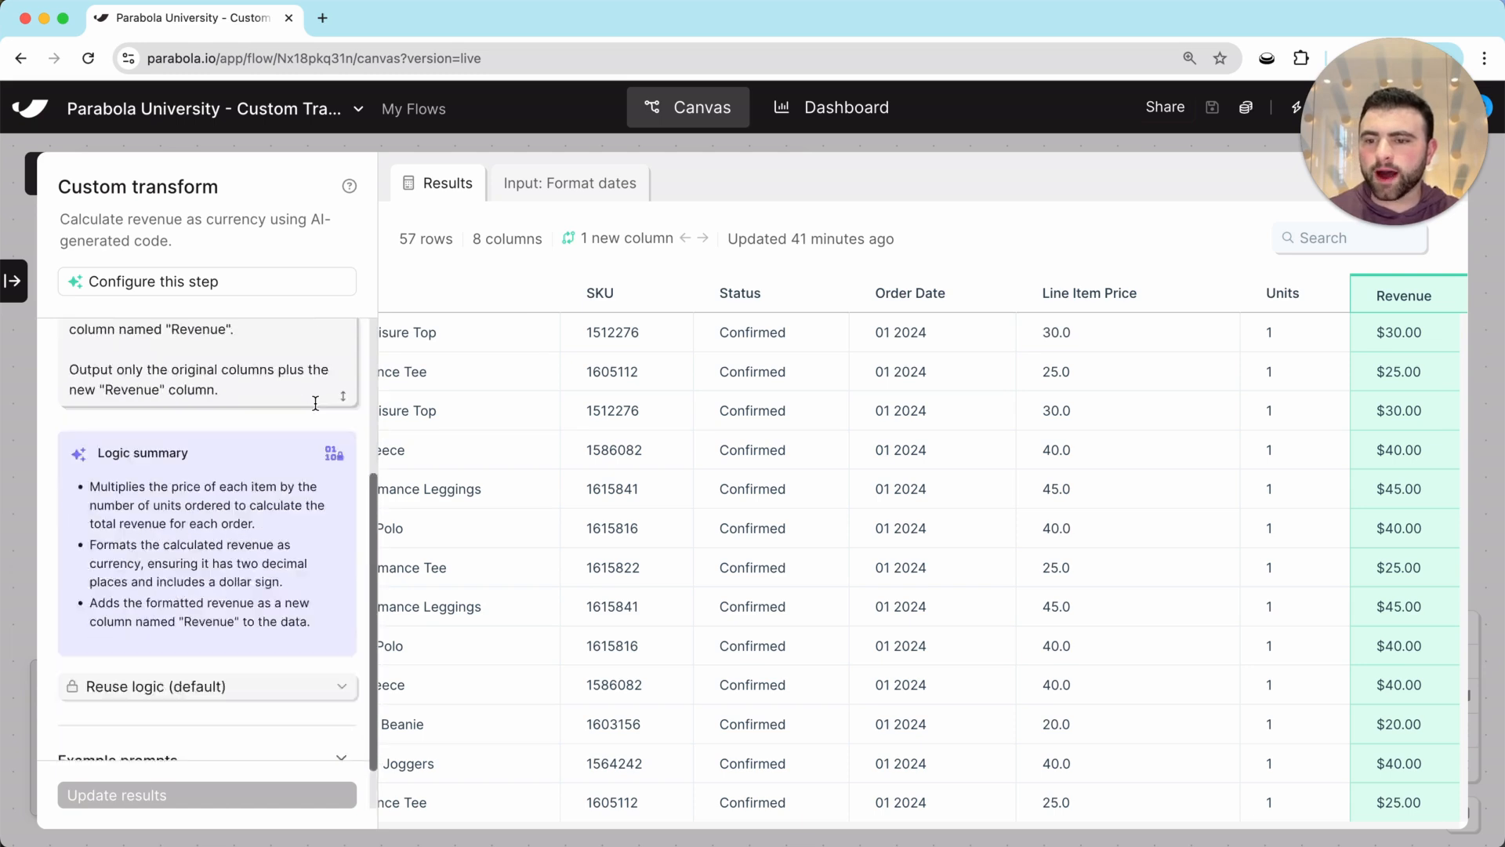
left_click(155, 636)
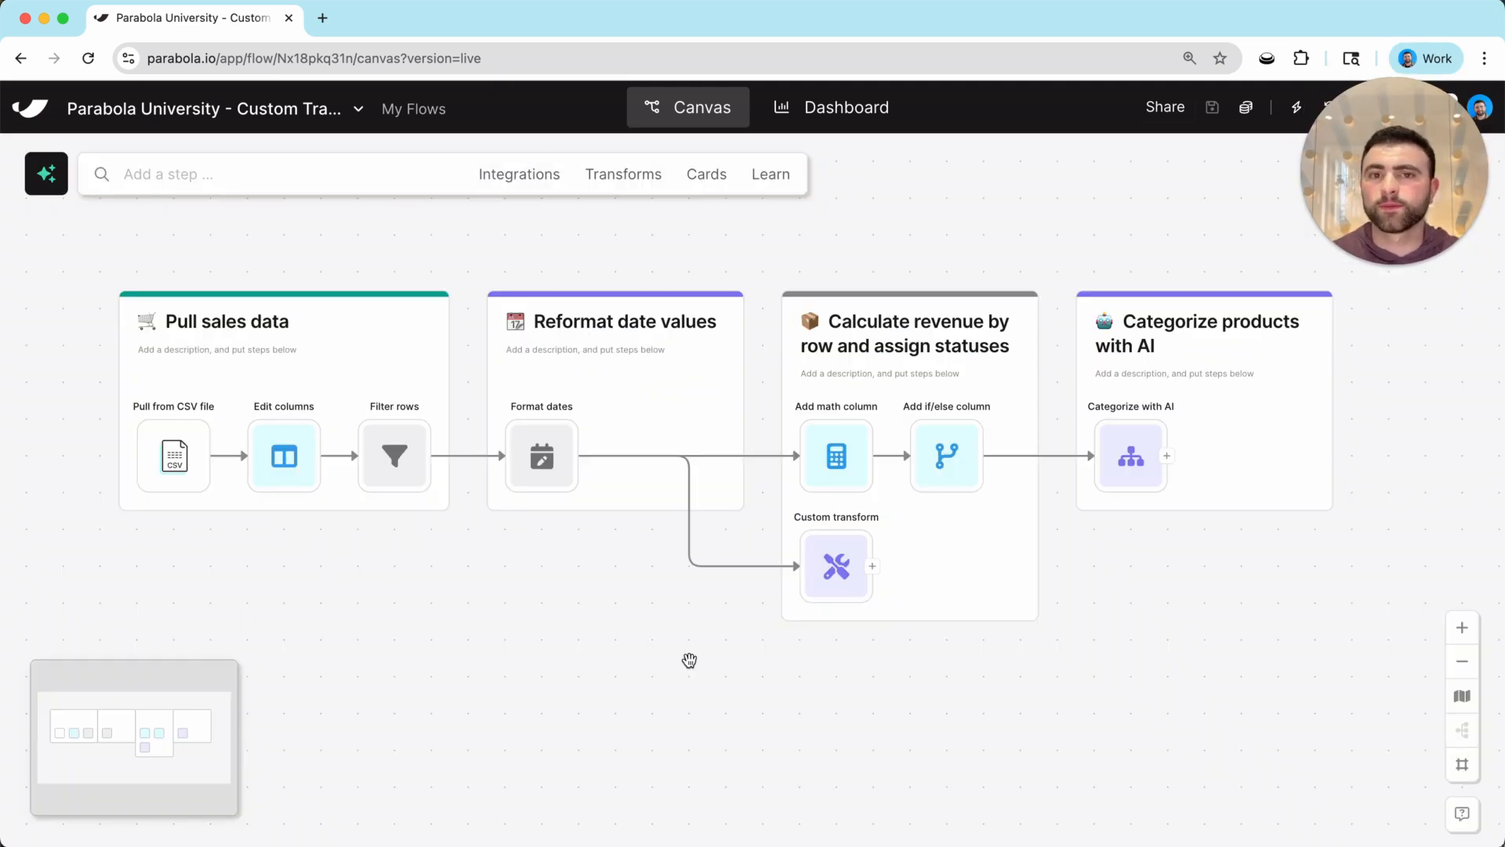
Inspect the Edit columns, Filter rows, Format dates and Add math column steps.
left_click(284, 455)
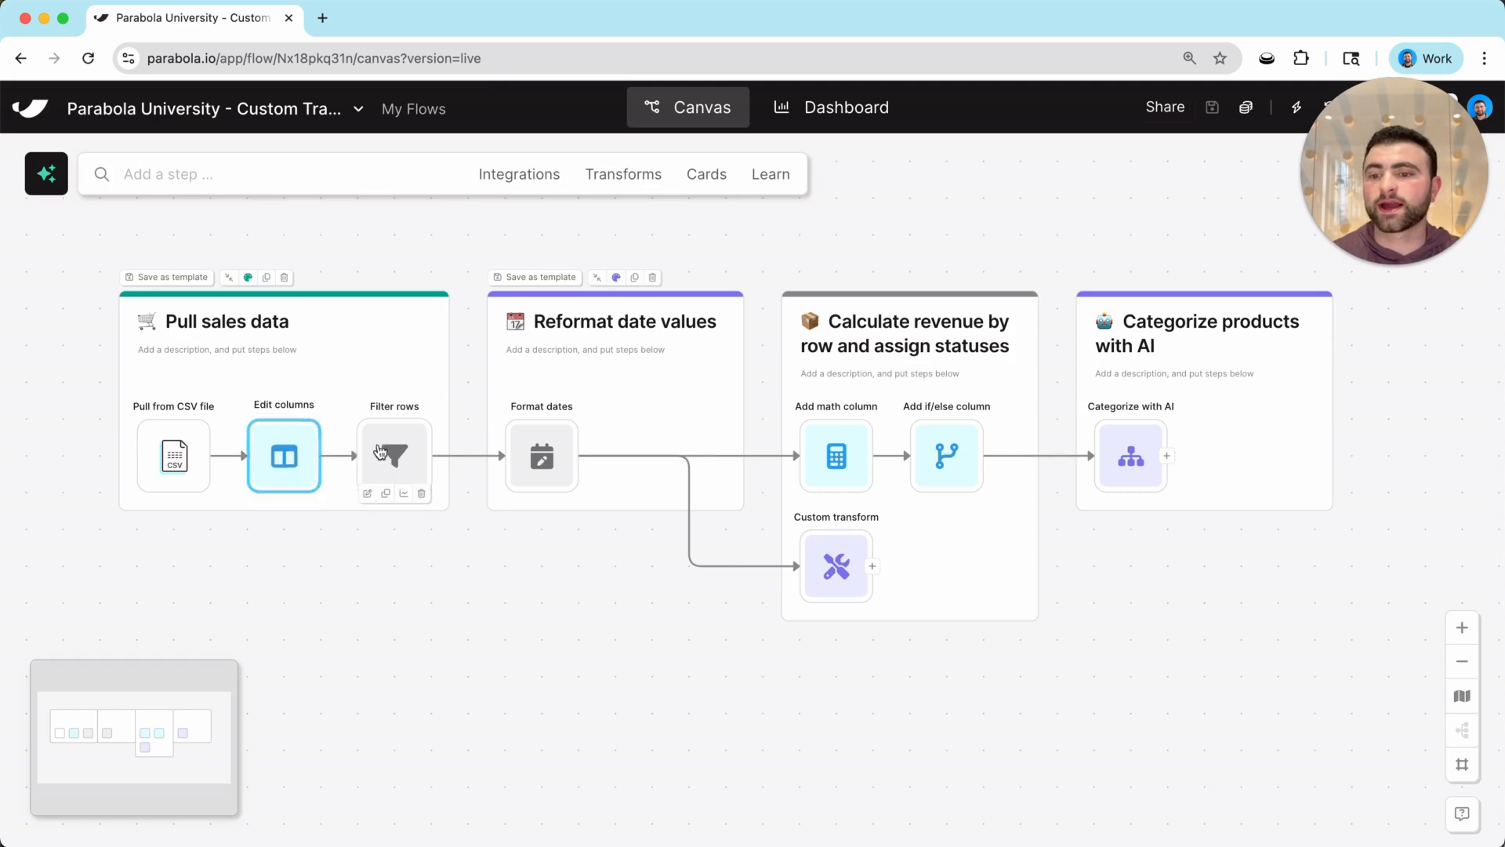
left_click(404, 452)
left_click(542, 456)
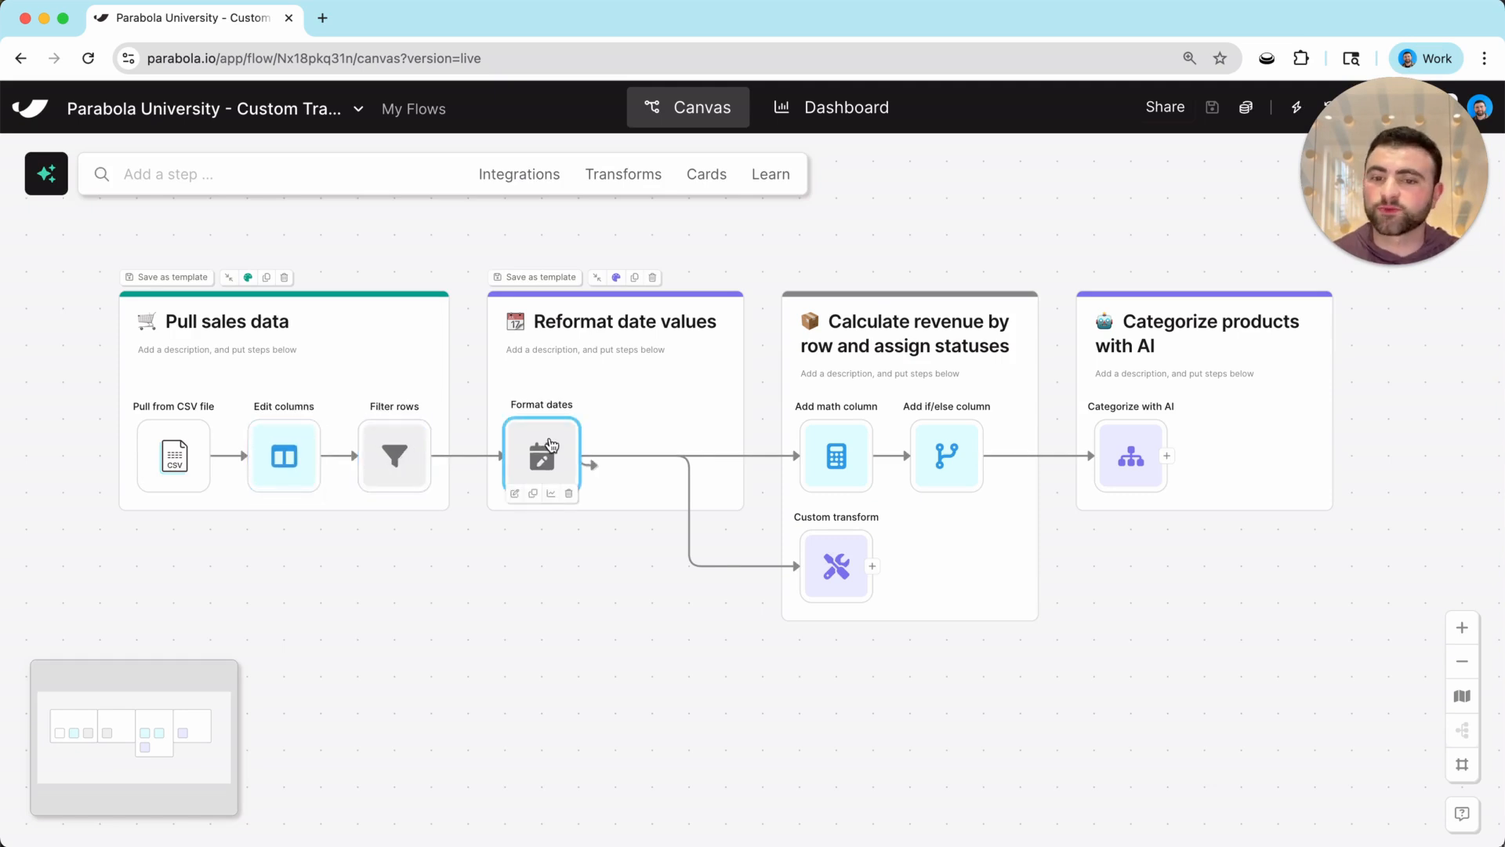
left_click(852, 457)
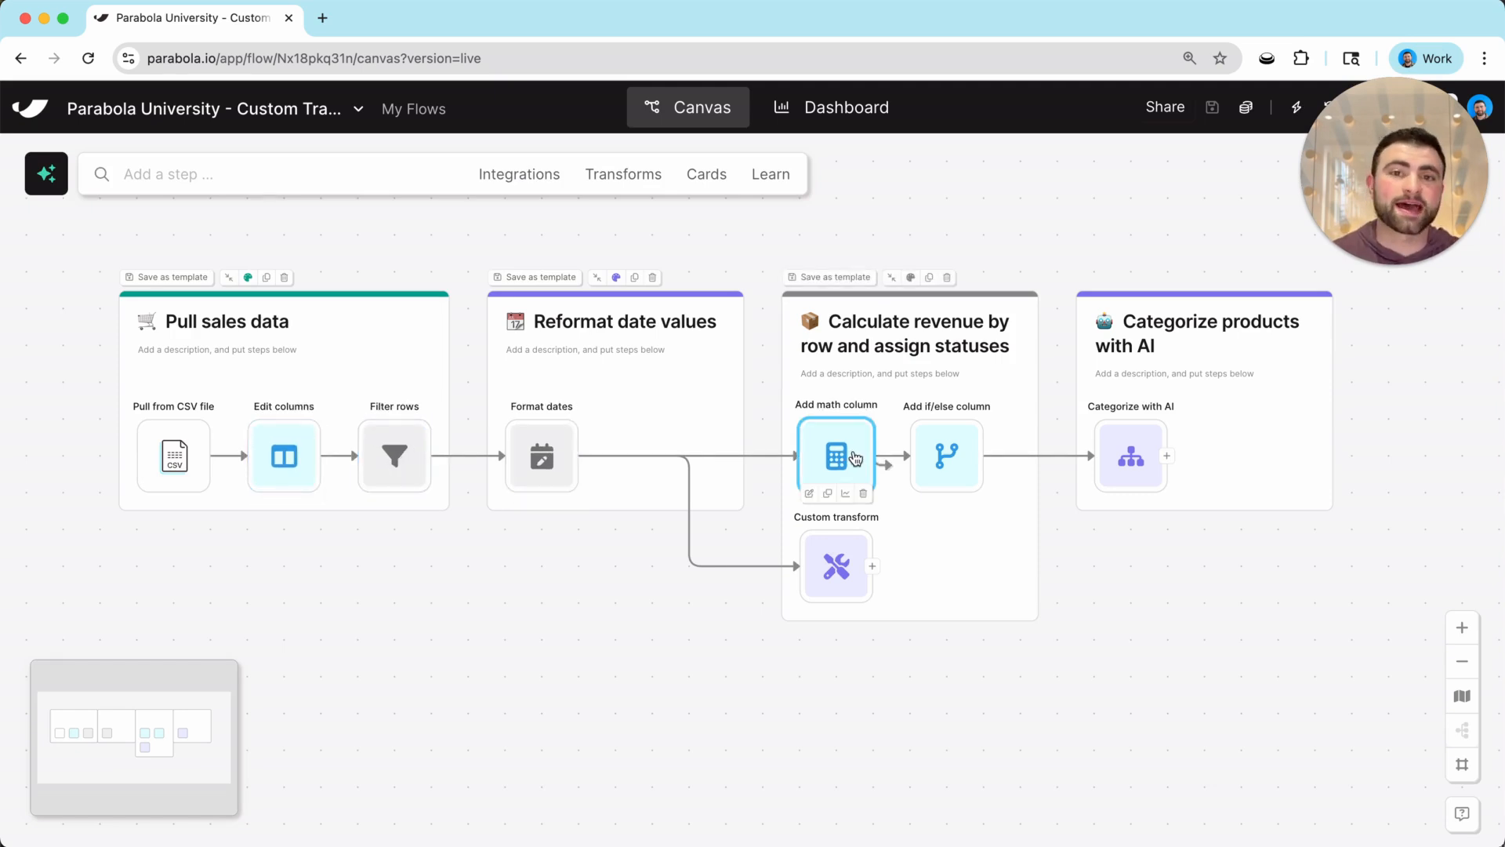
Add a Custom transform to the Pull sales data card, fed by Pull from CSV file.
left_click(623, 174)
left_click_drag(234, 286, 282, 604)
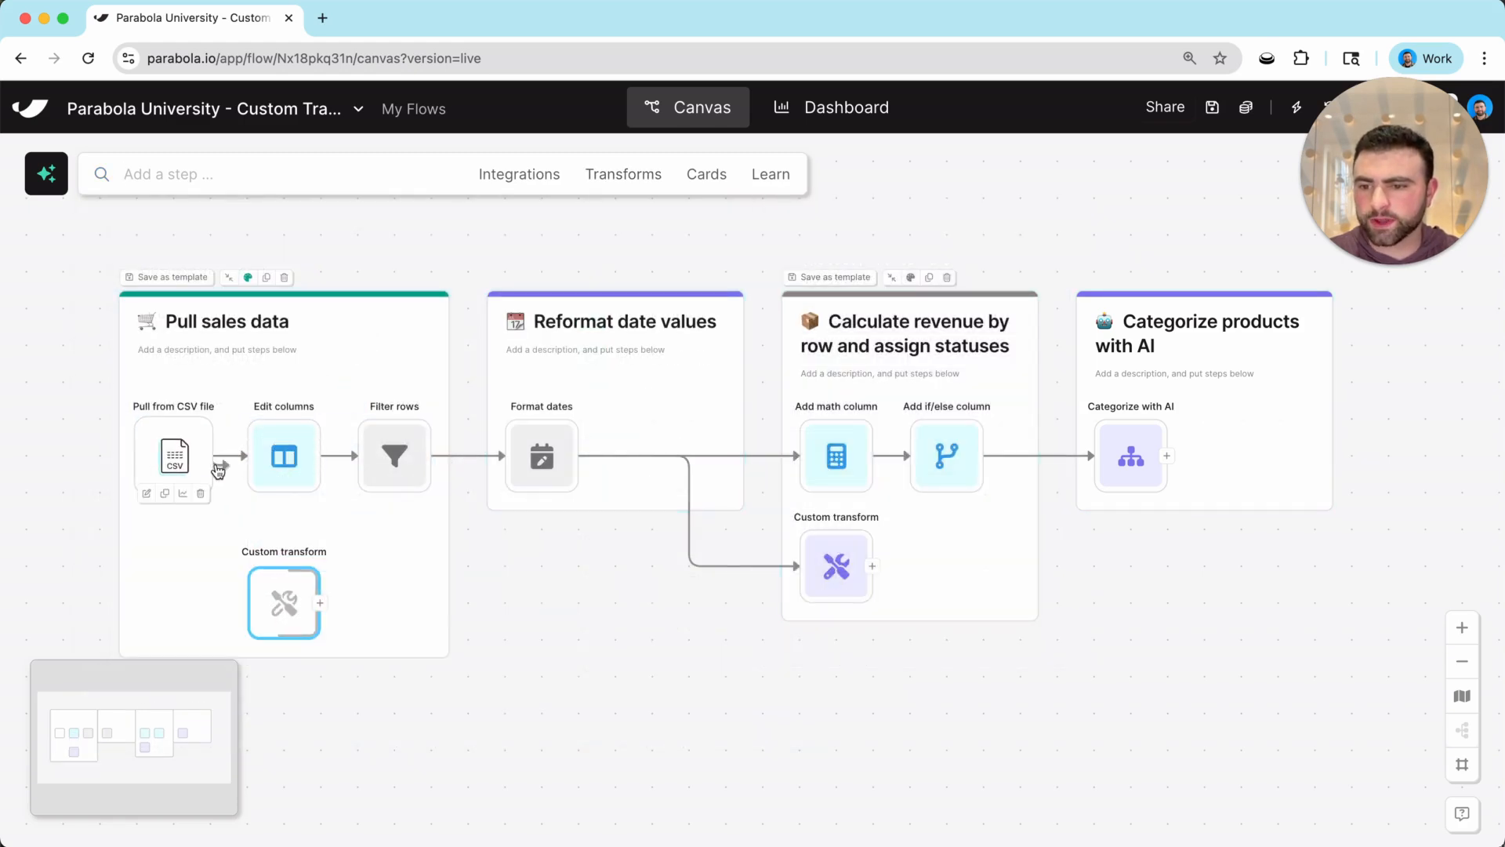
left_click_drag(218, 457, 290, 602)
Paste the five-point sales cleanup prompt into the new Custom transform and update results.
left_click(289, 602)
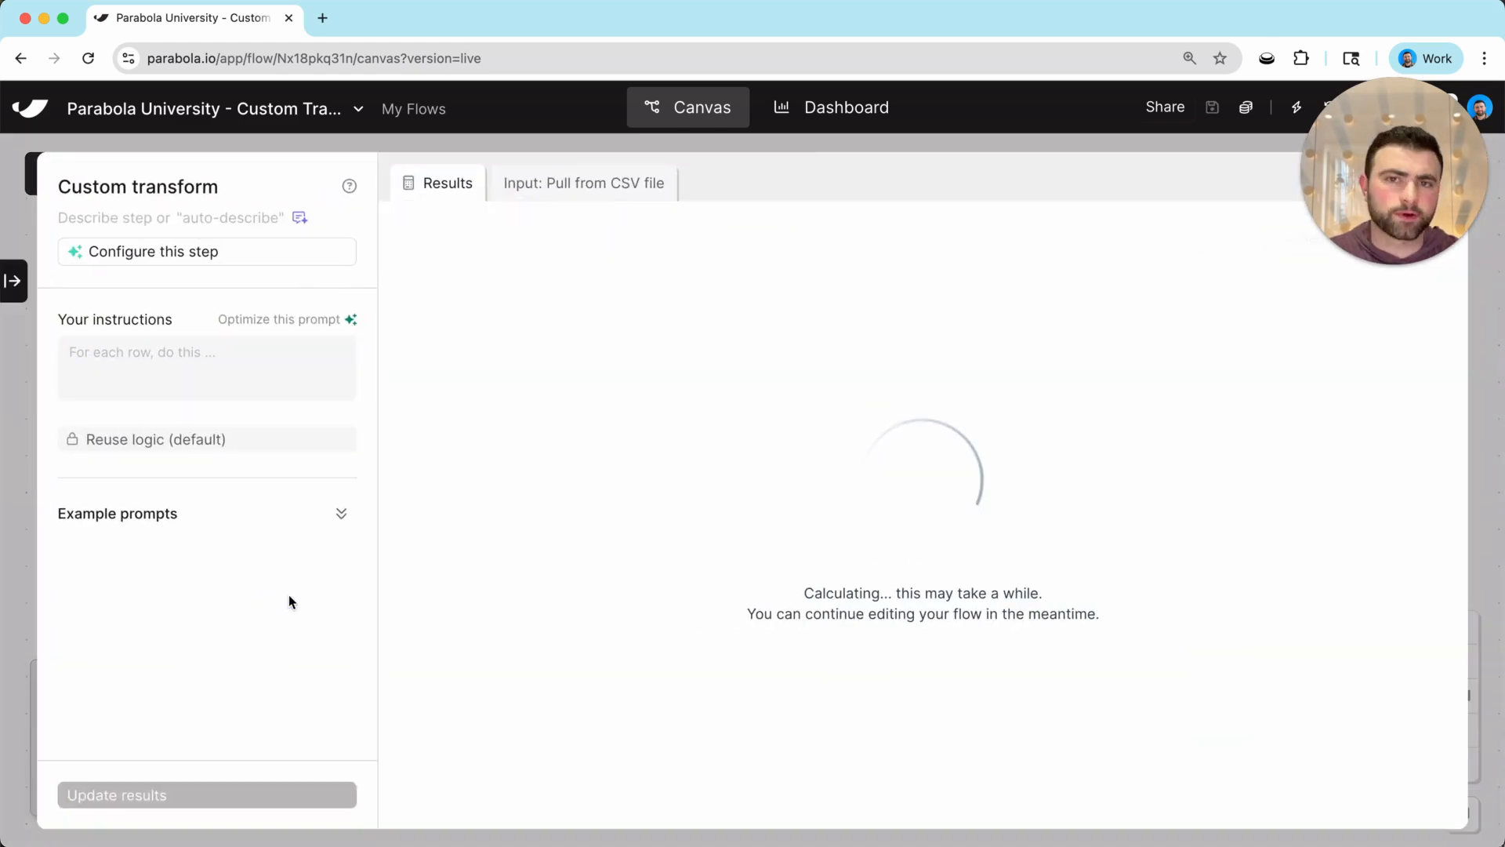
left_click(193, 369)
key("super+v")
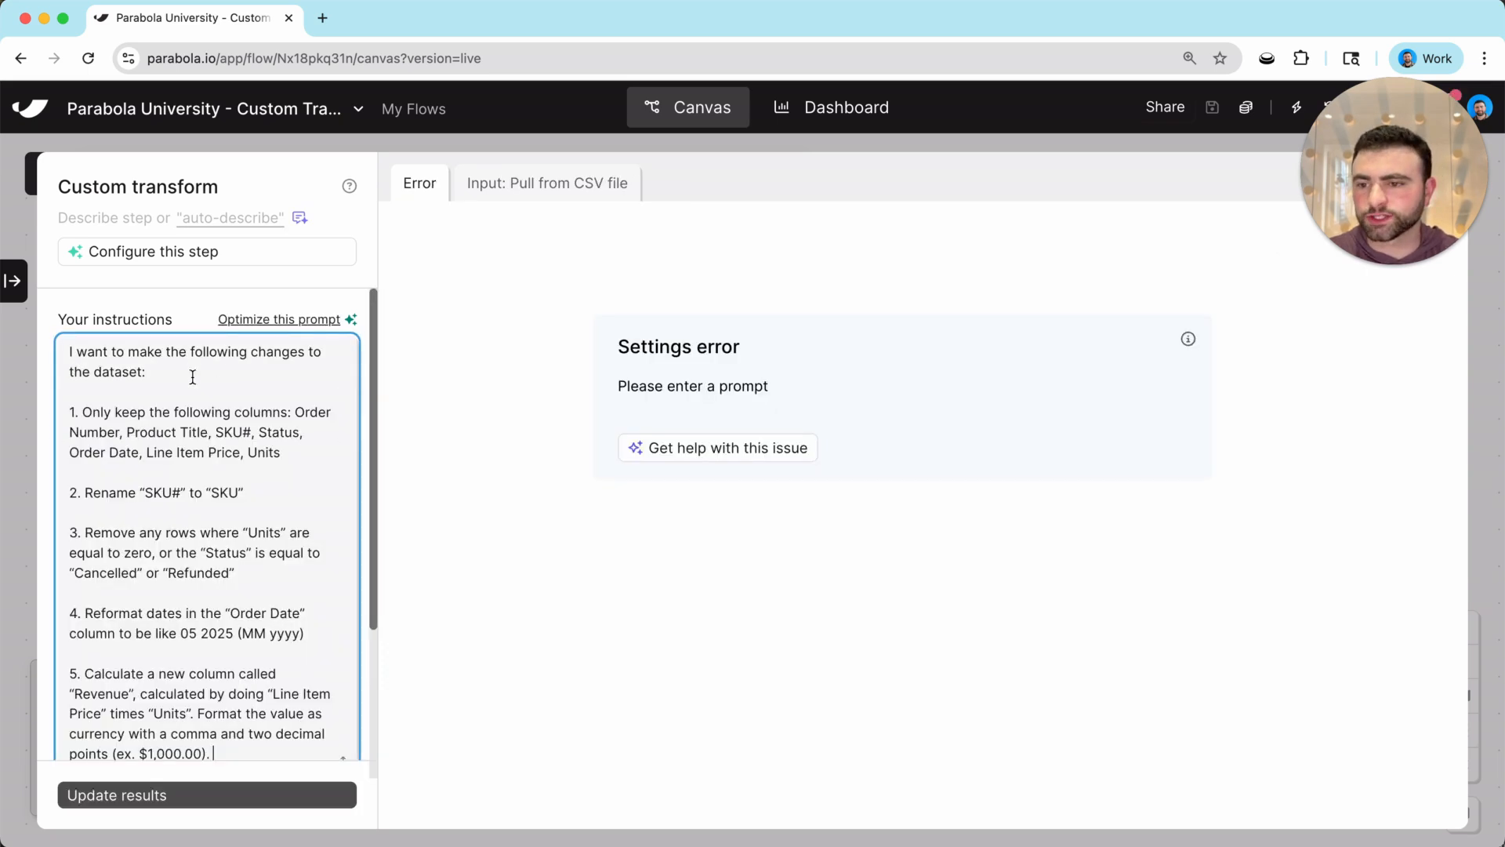
left_click(267, 794)
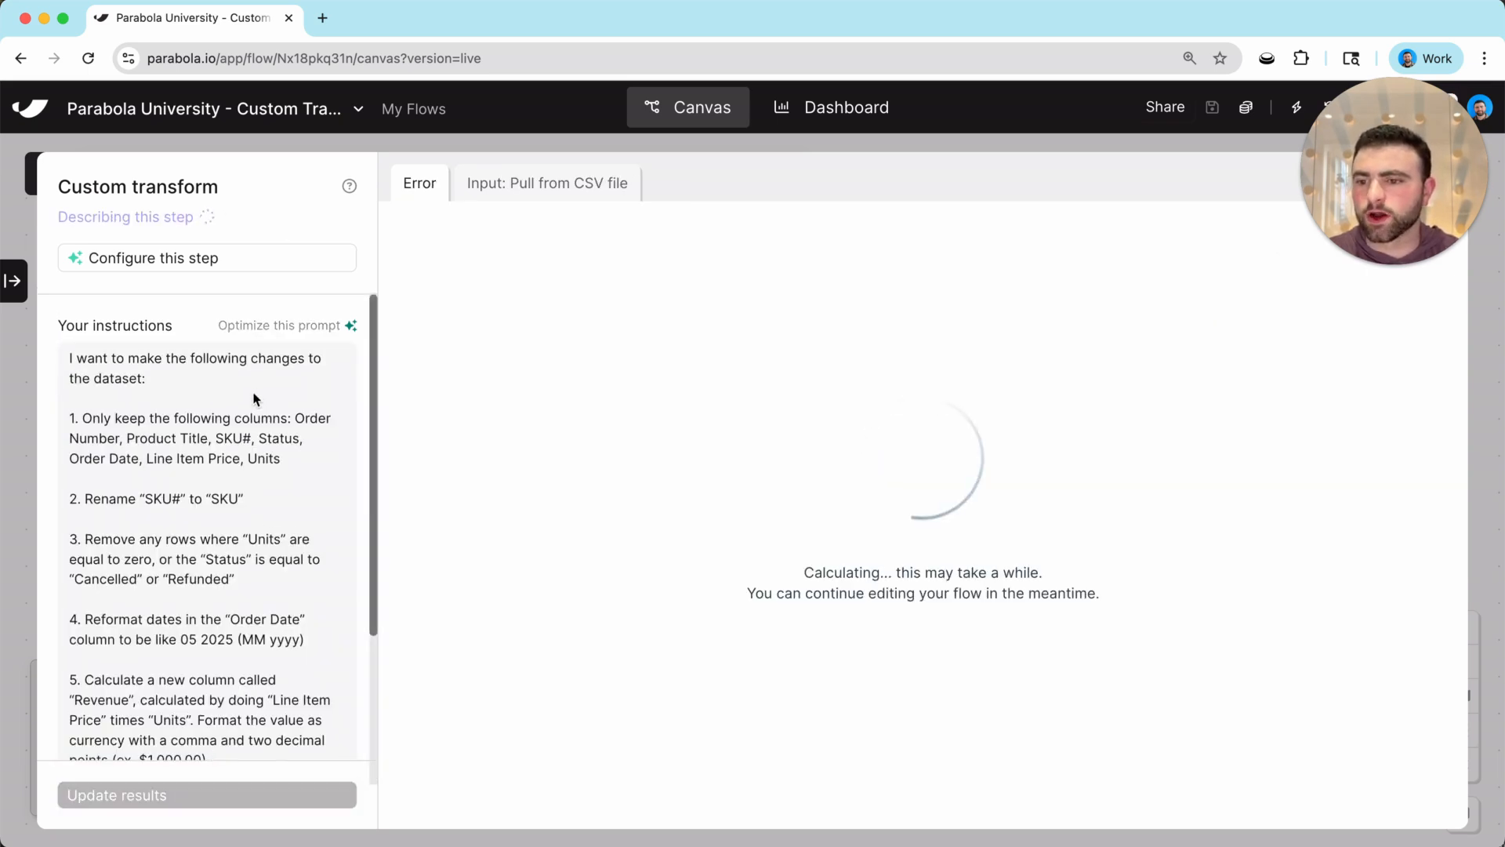
Review the column-keeping, SKU rename and zero-unit row instructions, then return to the canvas.
left_click_drag(256, 397, 289, 574)
left_click(288, 515)
left_click(289, 574)
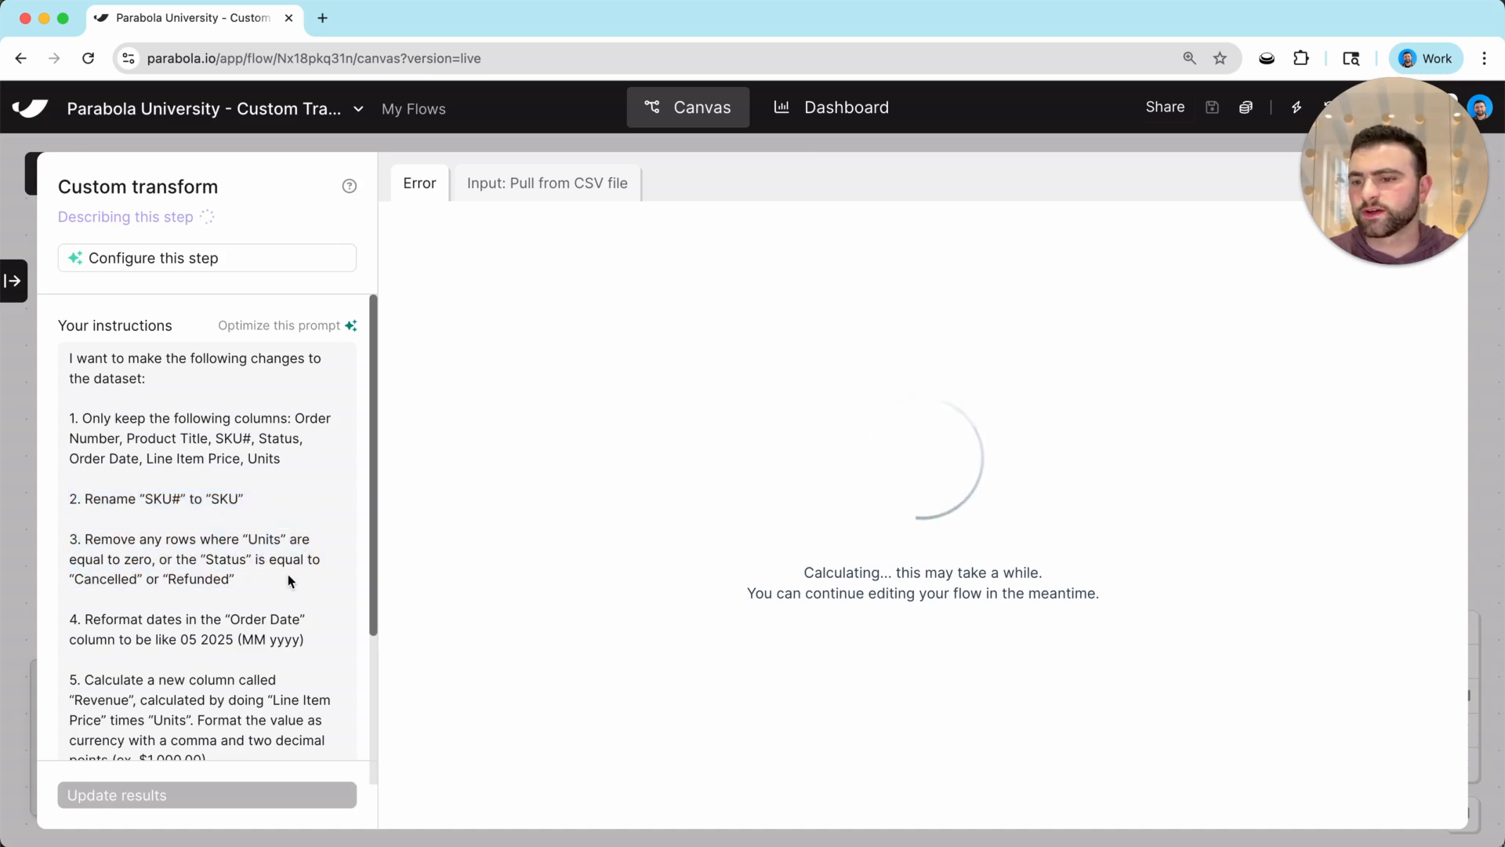
scroll(289, 586, "down", 3)
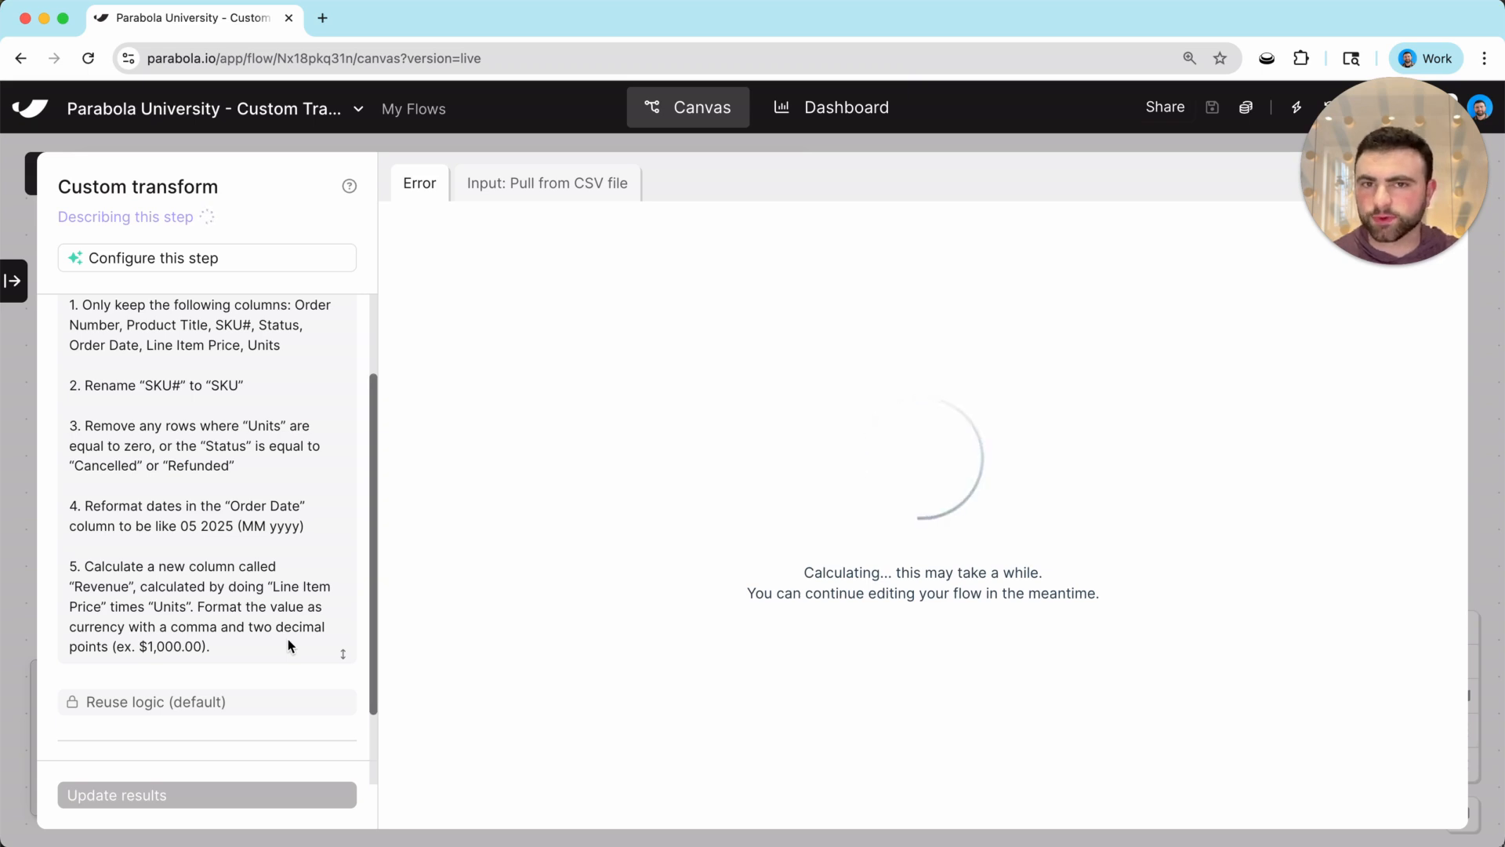
scroll(289, 646, "up", 3)
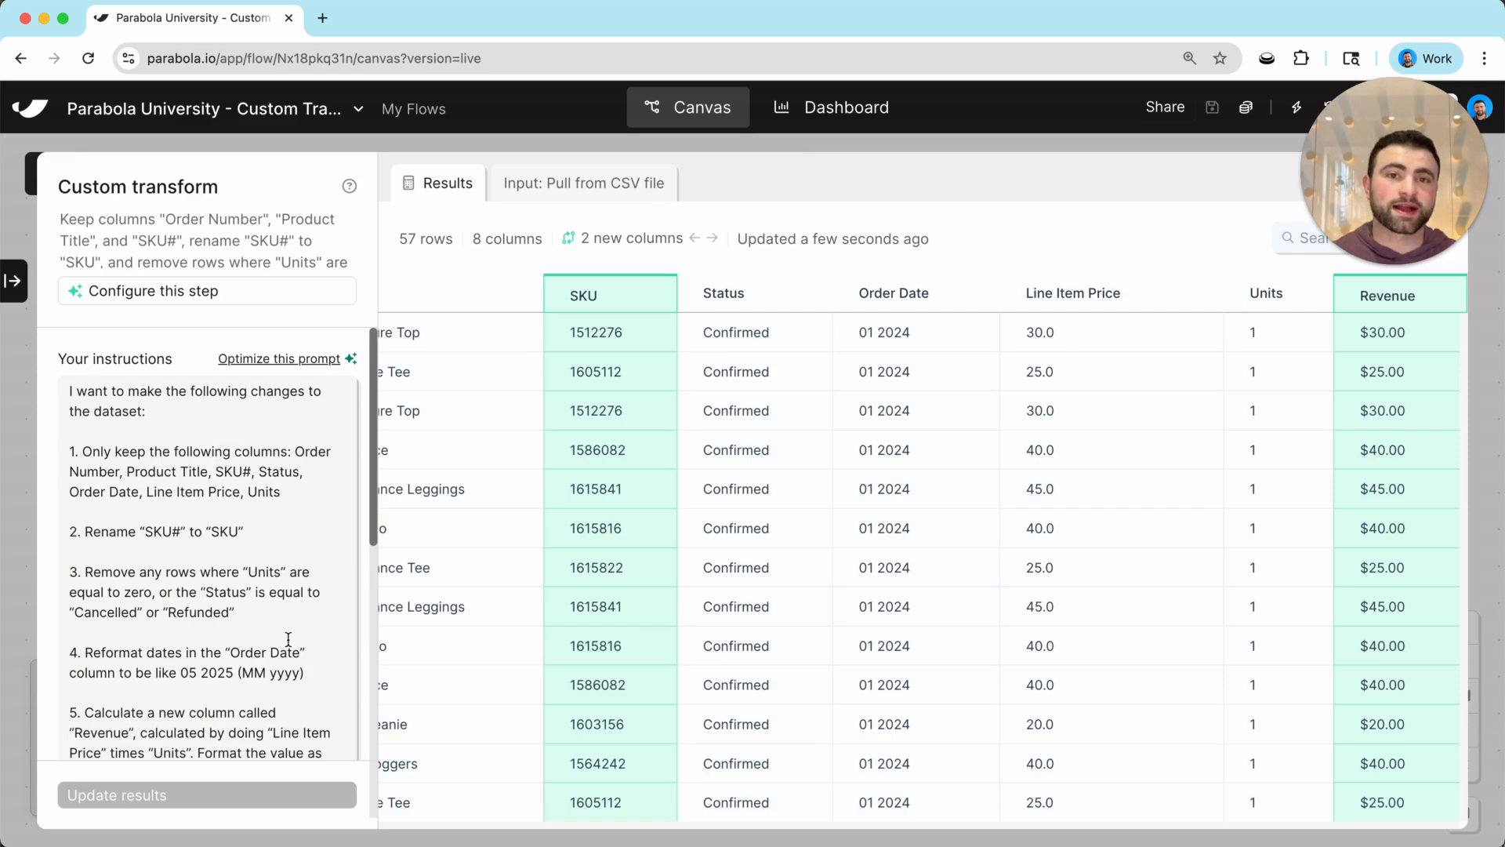
scroll(288, 639, "down", 10)
key("Escape")
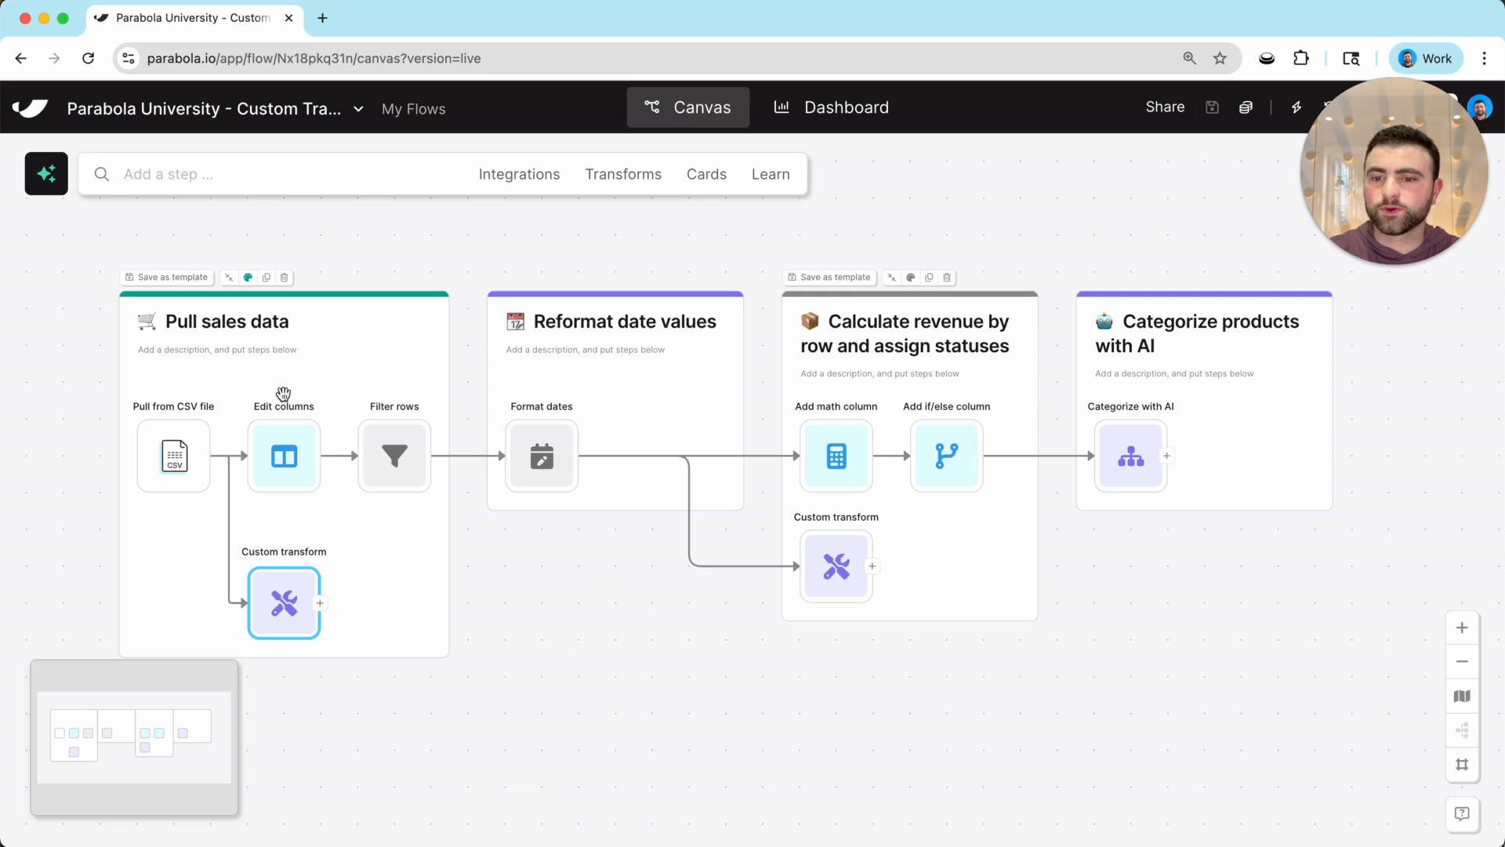
Select the Edit columns and Filter rows steps, then open the AI assistant conversation.
left_click_drag(598, 591, 621, 576)
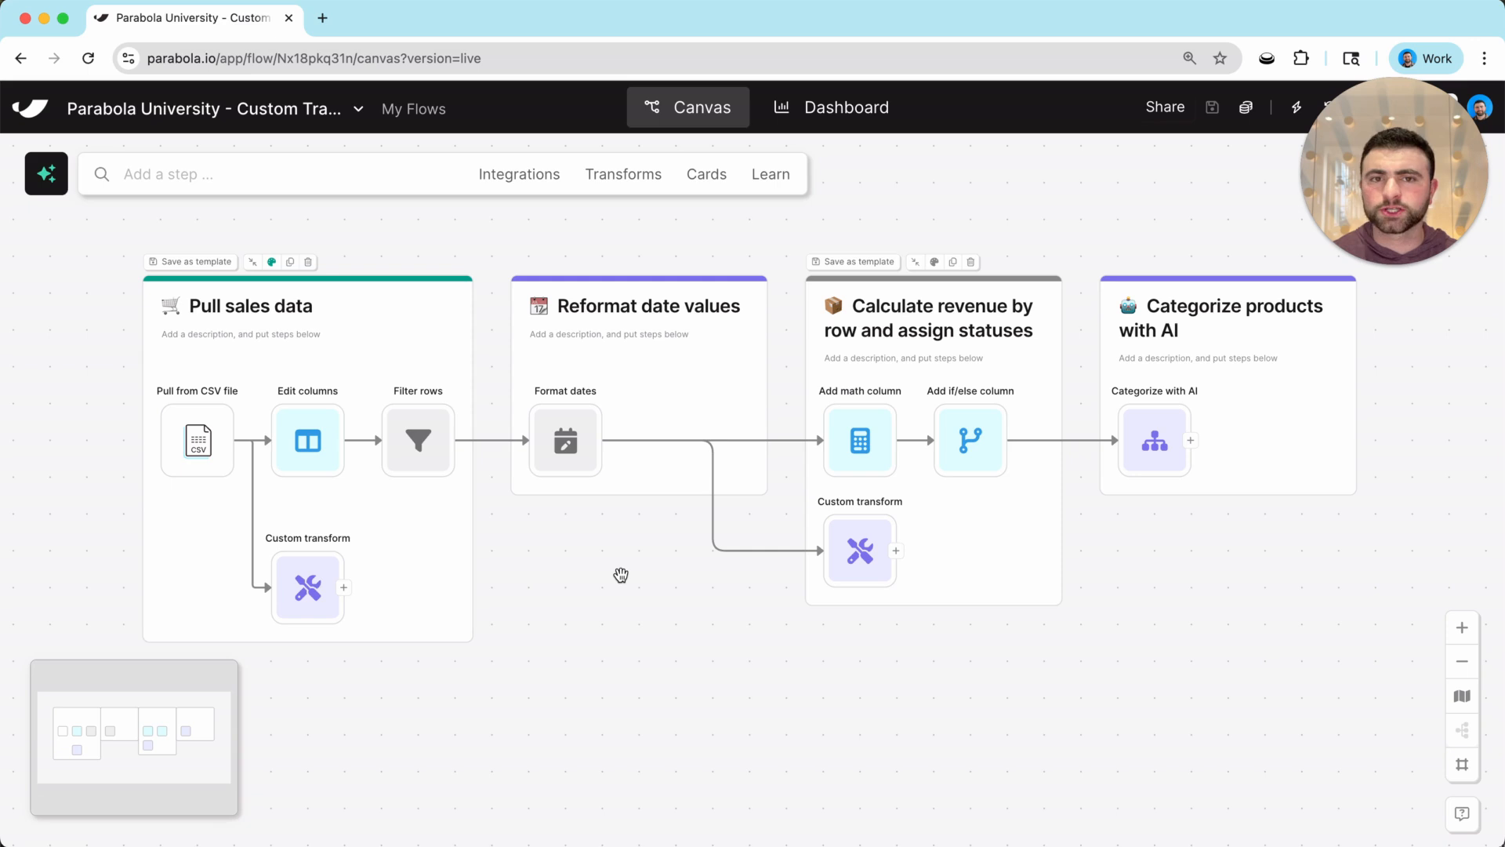
left_click(316, 443)
left_click(420, 441)
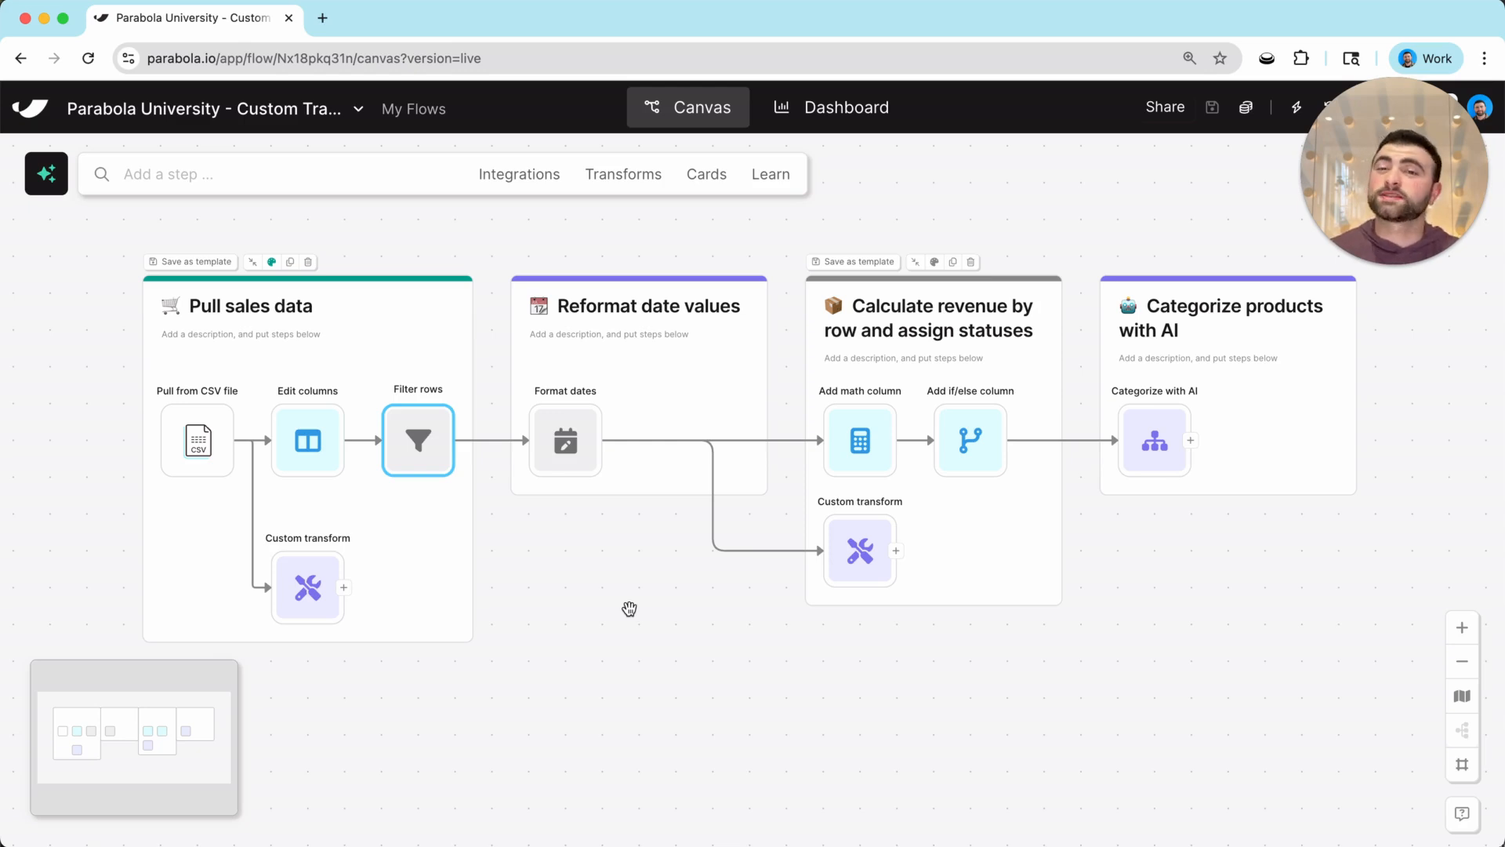
left_click(46, 174)
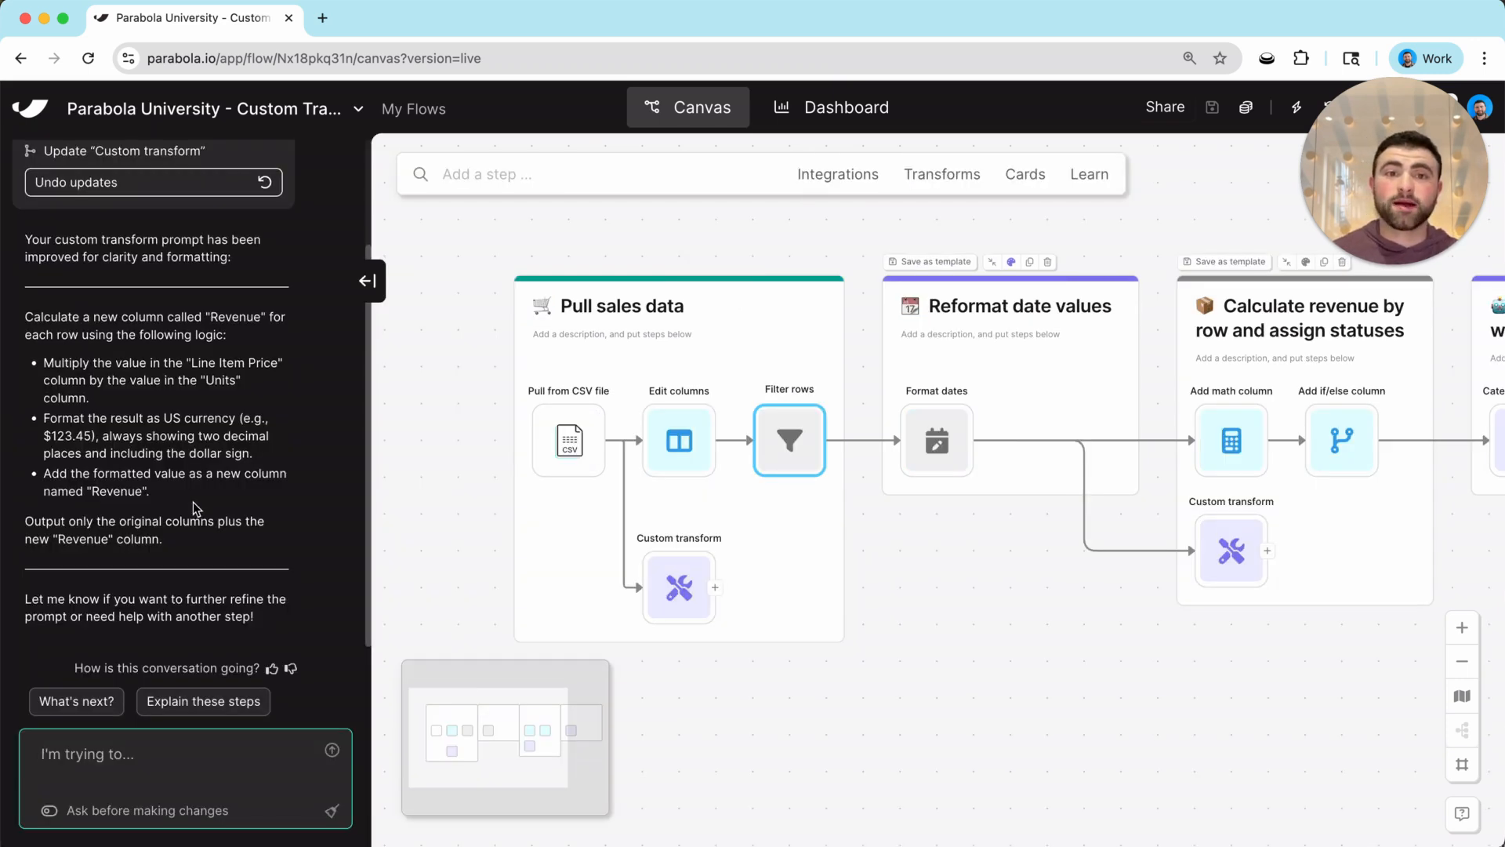